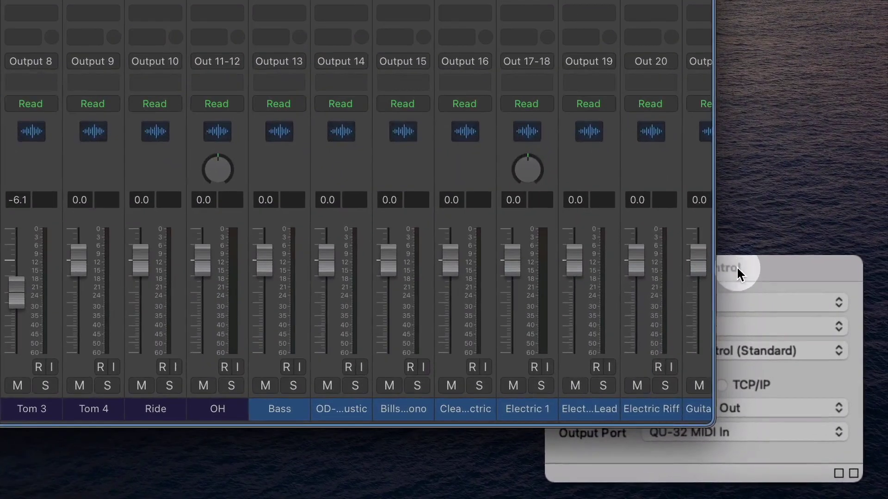
Set the audio output and input devices to QU-32 Audio, apply the change and close the preferences.
left_click(812, 383)
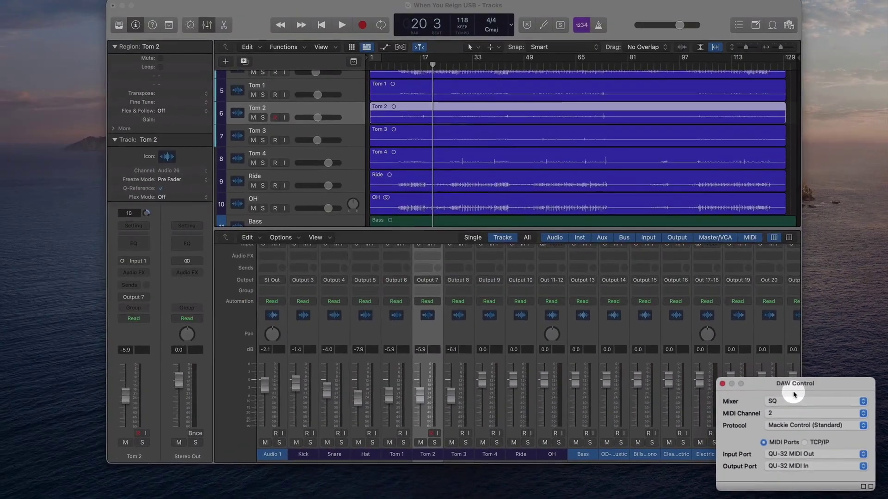
left_click(241, 27)
mouse_move(38, 5)
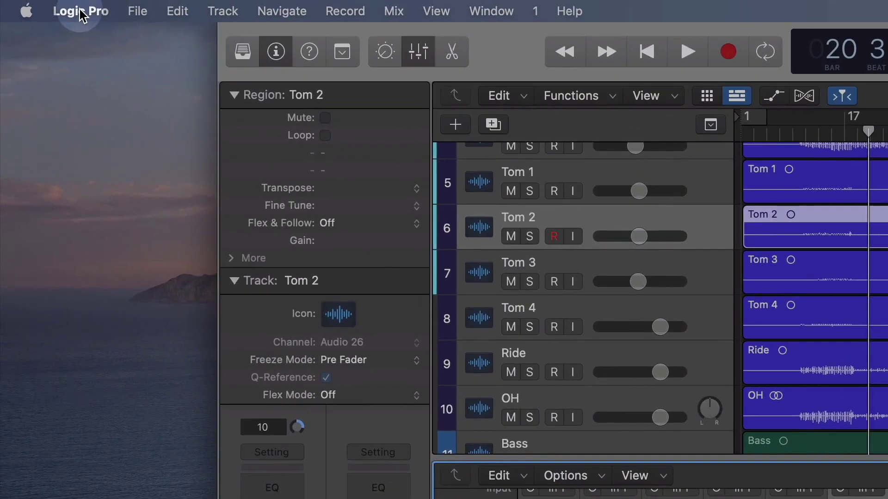
left_click(81, 14)
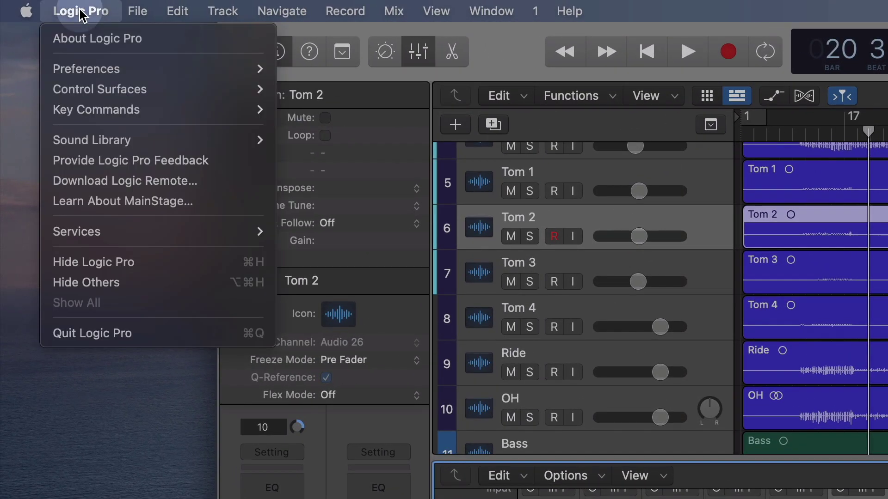
mouse_move(83, 73)
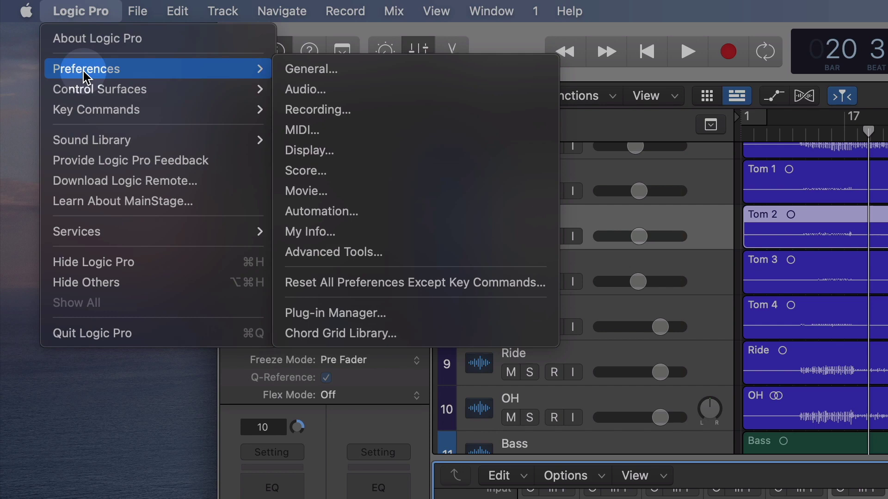
left_click(288, 89)
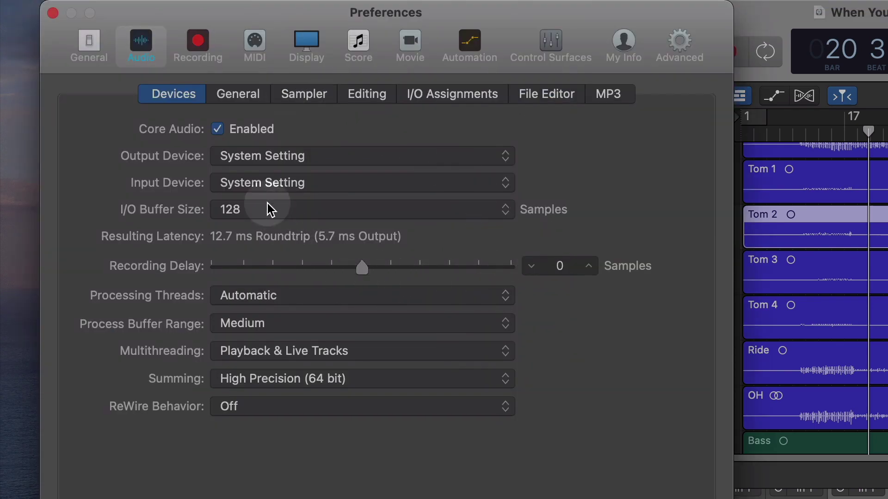
left_click(244, 159)
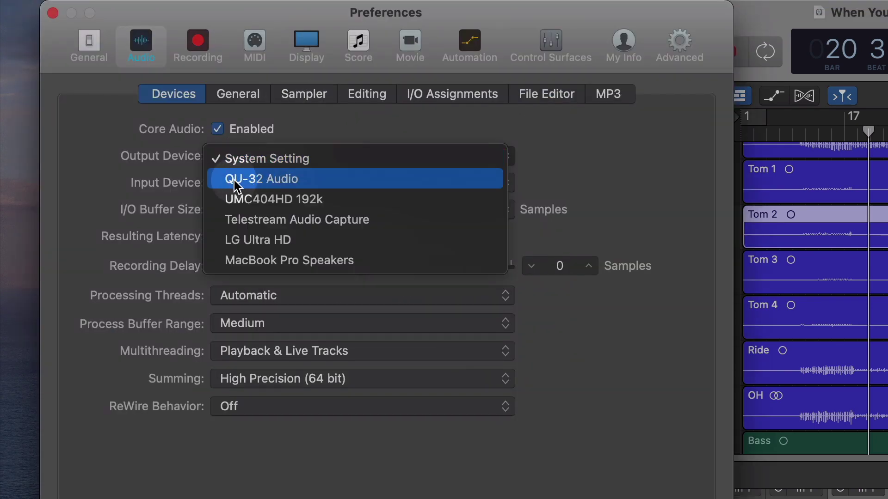
left_click(262, 180)
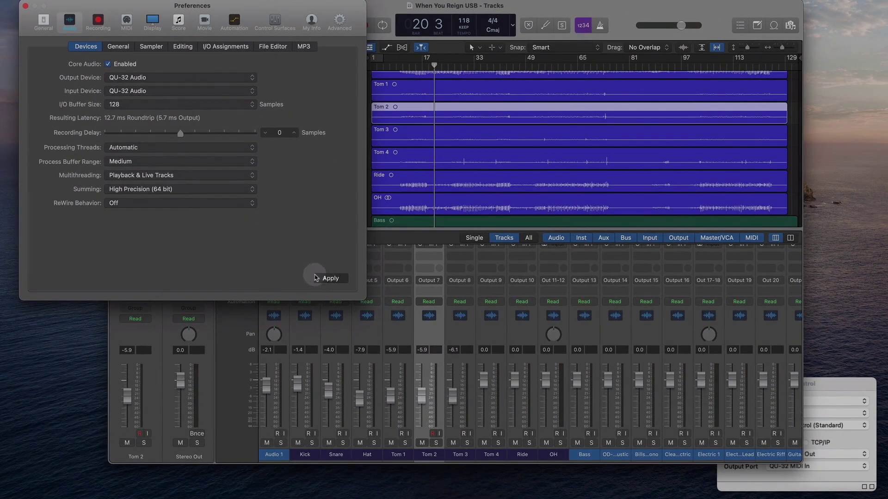
left_click(315, 277)
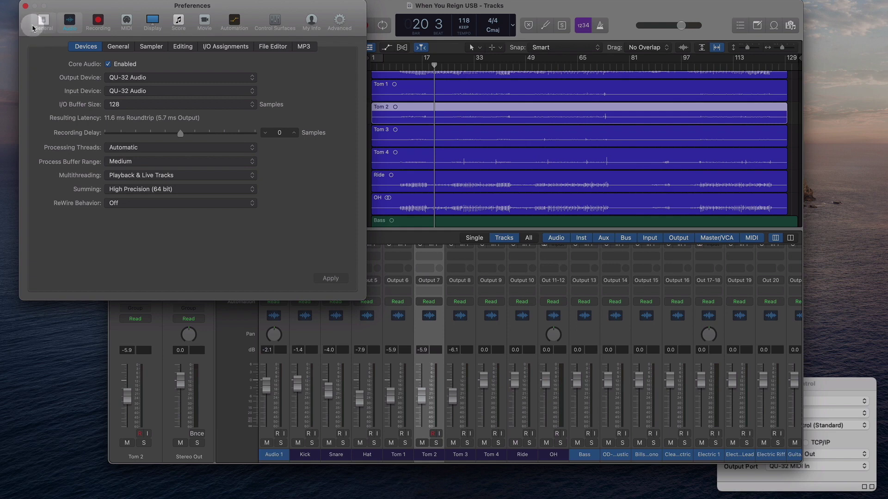
key("super+w")
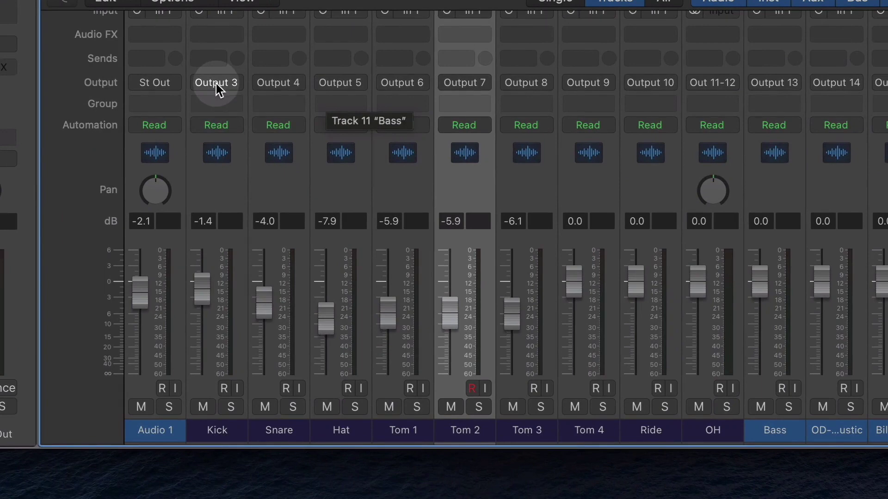
Assign the Kick channel's output to the mono Output 3.
left_click(288, 243)
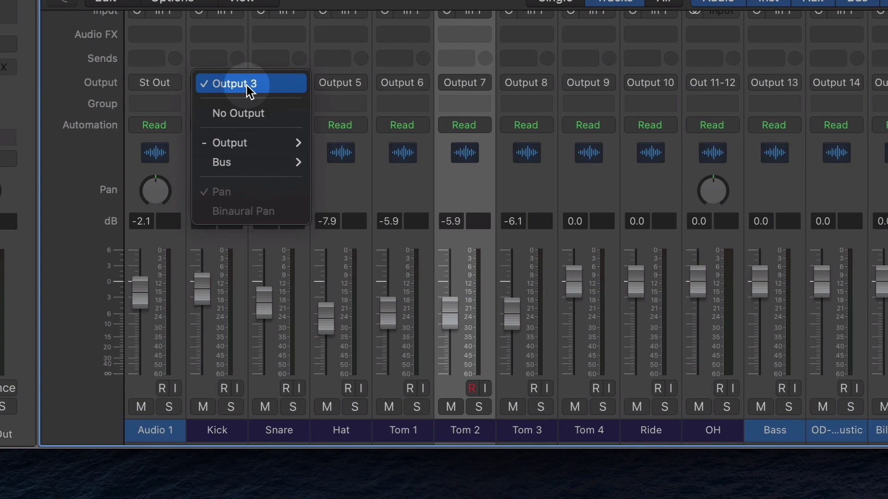
mouse_move(253, 162)
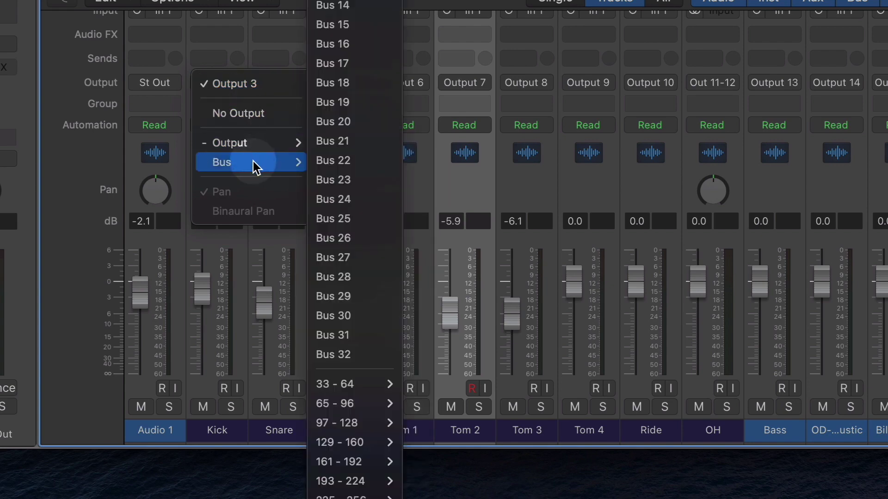
mouse_move(254, 145)
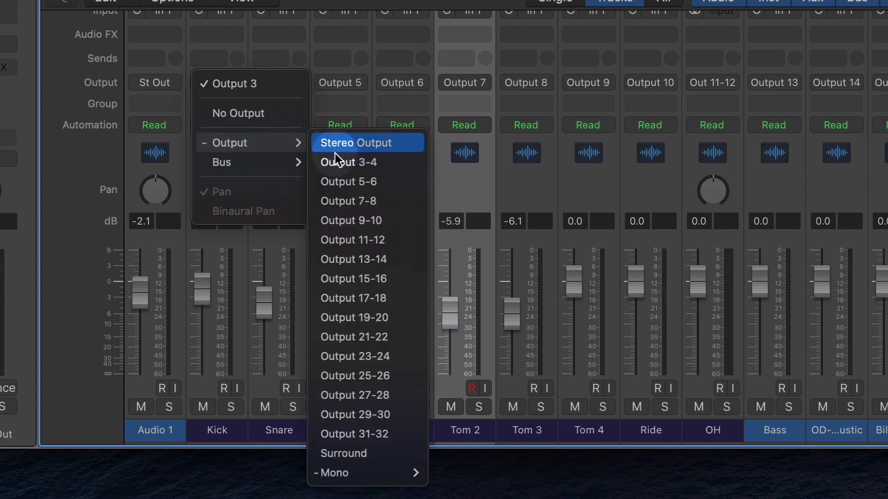
mouse_move(340, 474)
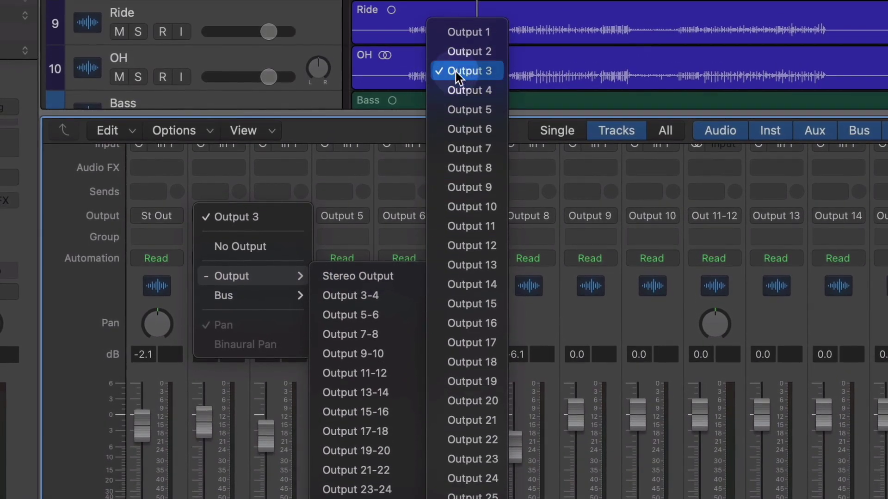
left_click(455, 71)
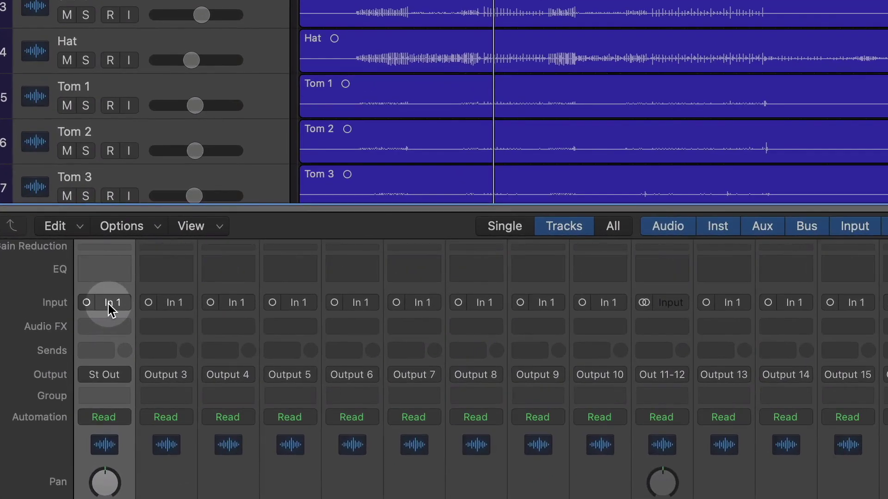
Assign Input 1 as the input of the Audio 1 channel.
left_click(111, 309)
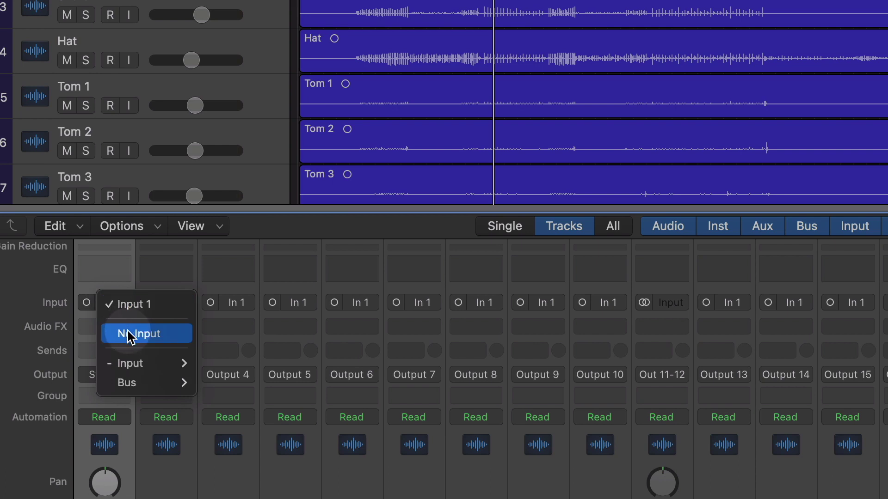
mouse_move(133, 364)
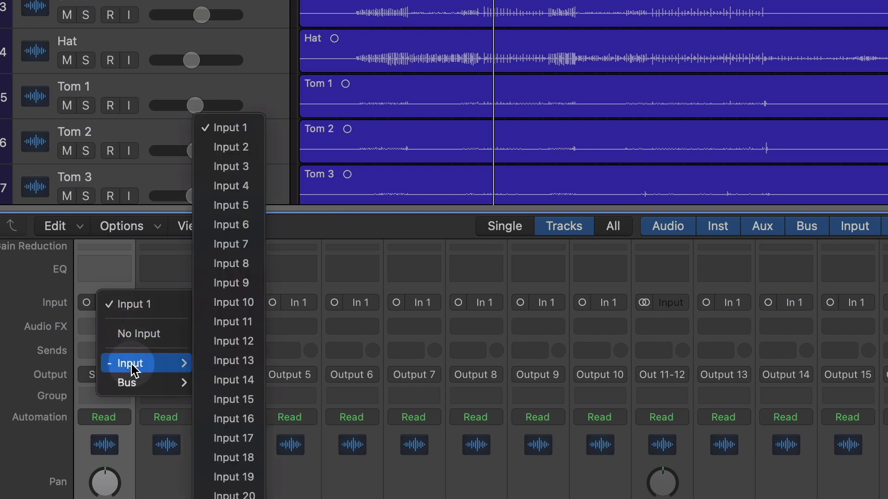
left_click(233, 129)
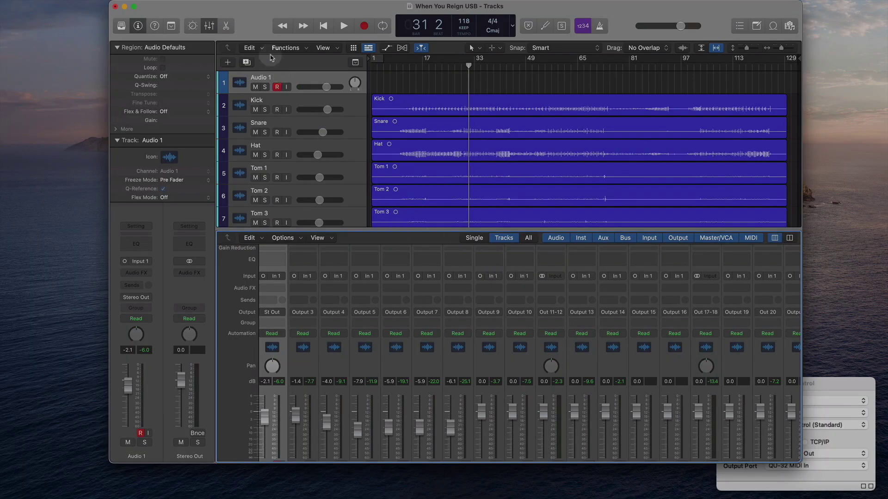
Check that Listen to MIDI Machine Control (MMC) Input is enabled in the project's MIDI synchronization settings, and close the settings.
left_click(260, 34)
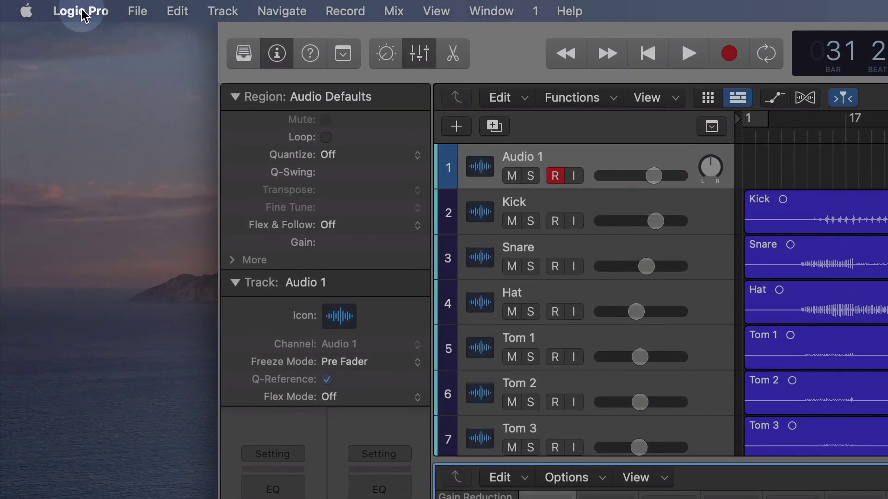
left_click(41, 6)
left_click(134, 12)
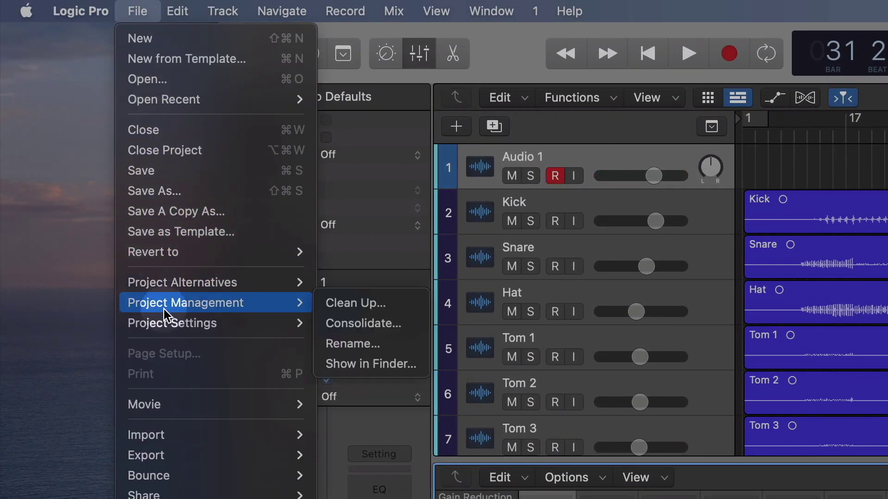
left_click(166, 323)
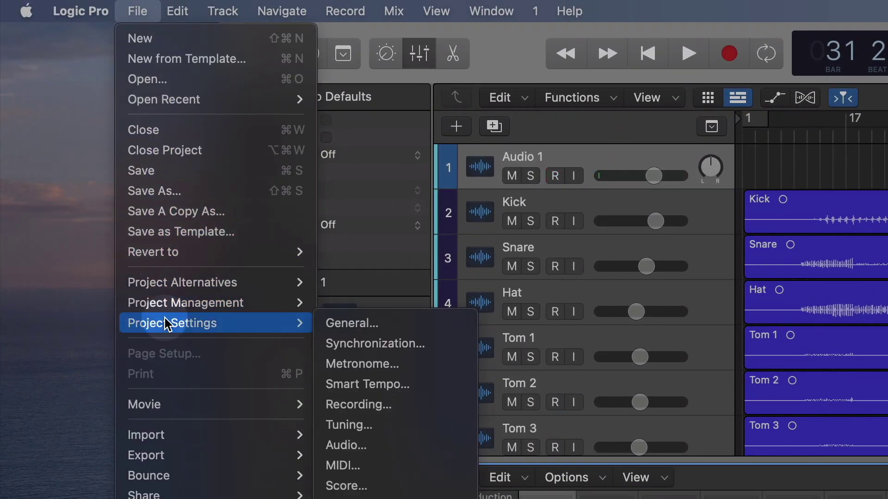
left_click(337, 350)
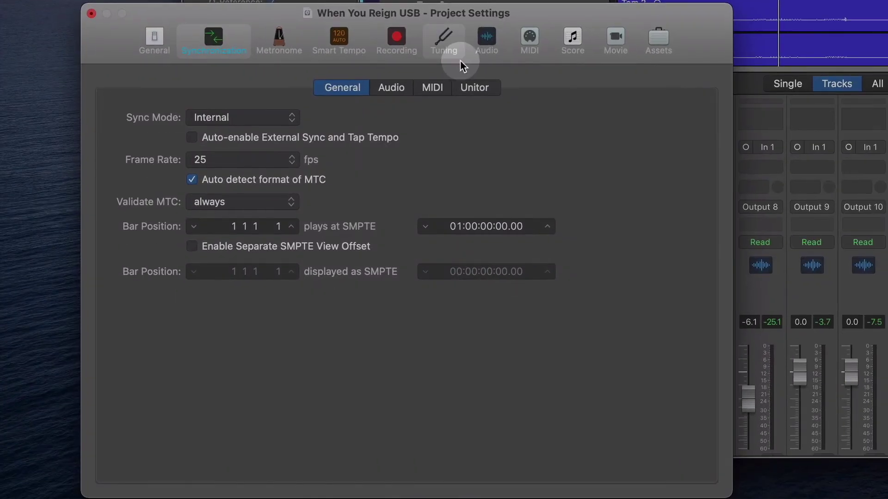
left_click(431, 92)
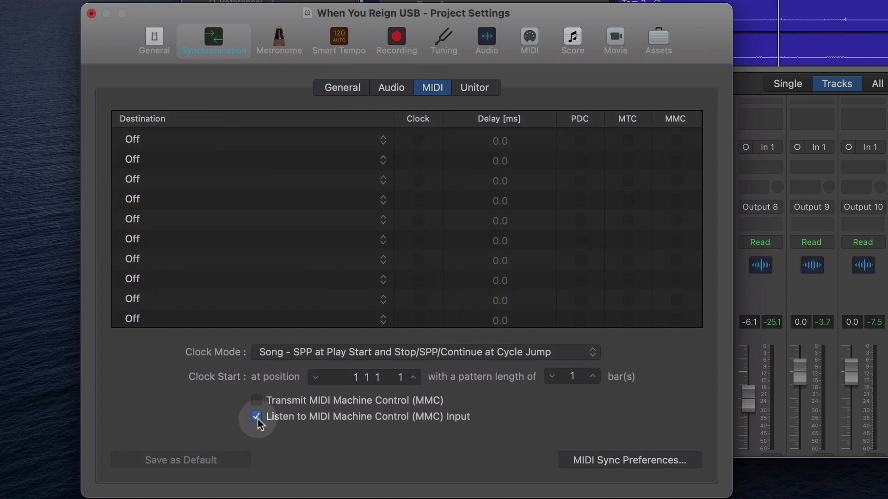
left_click(91, 14)
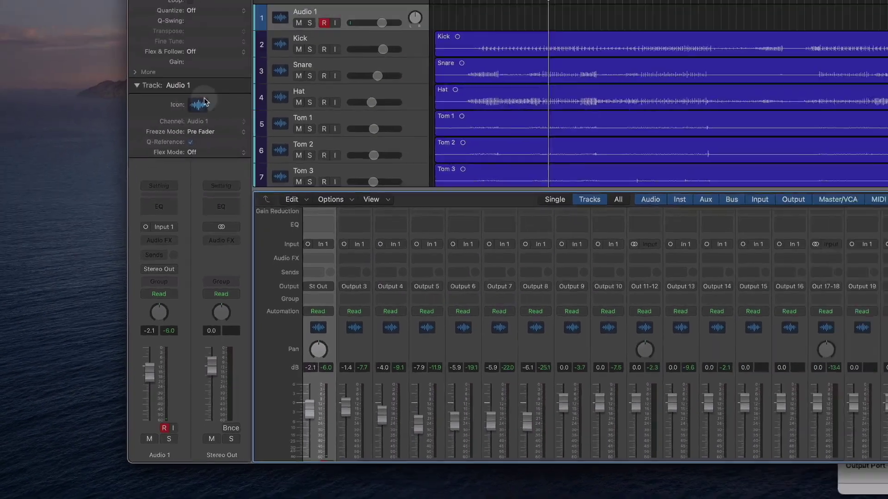
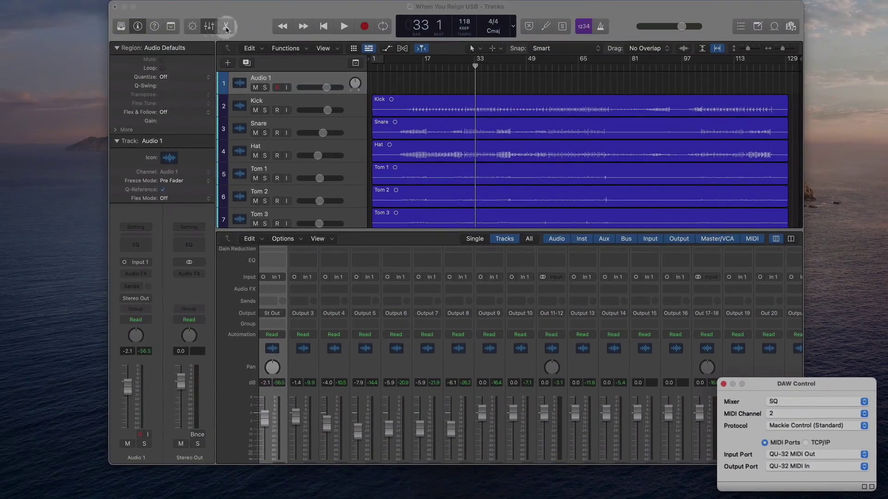
Install the Mackie Designs Mackie Control as a new control surface and close the model list.
left_click(250, 21)
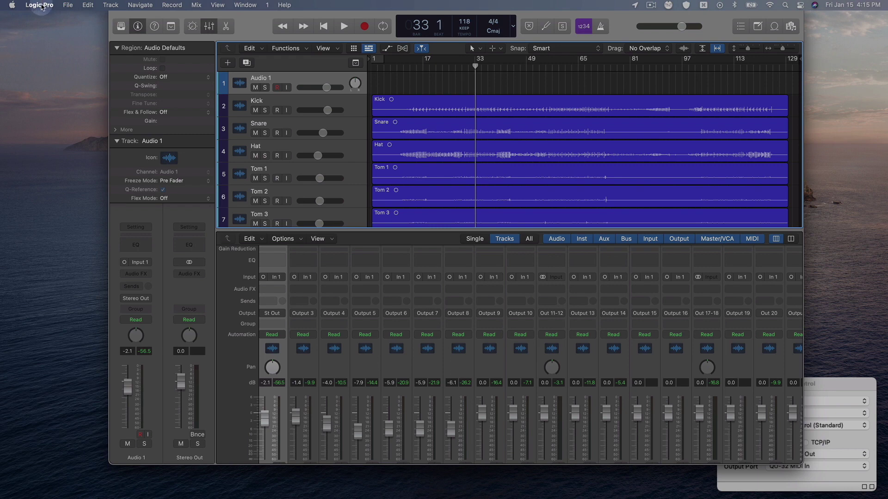
left_click(816, 388)
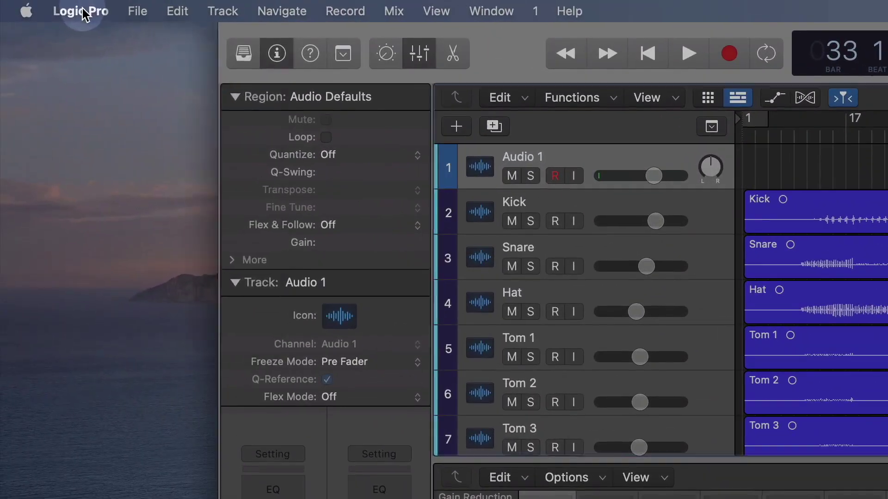
left_click(84, 11)
mouse_move(55, 92)
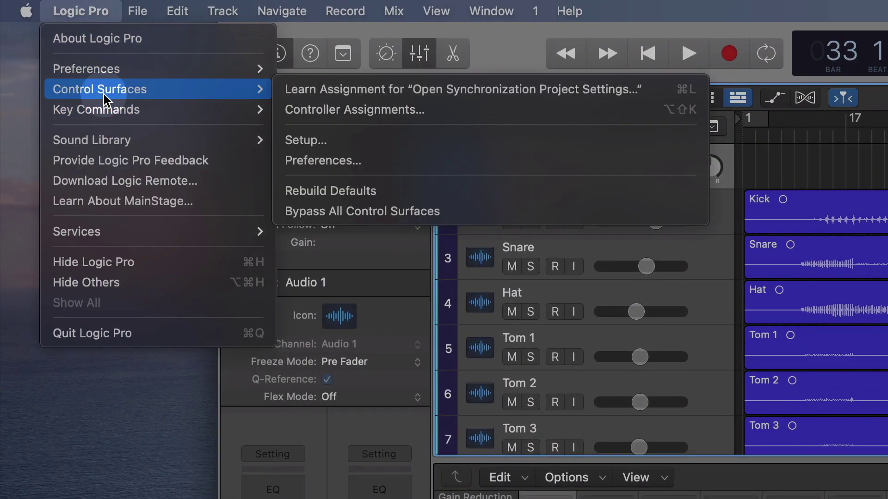
left_click(317, 149)
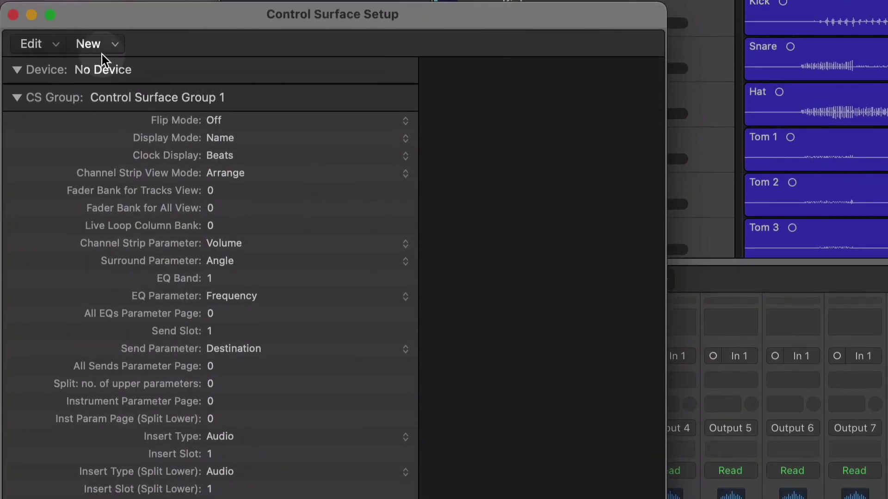
left_click(101, 49)
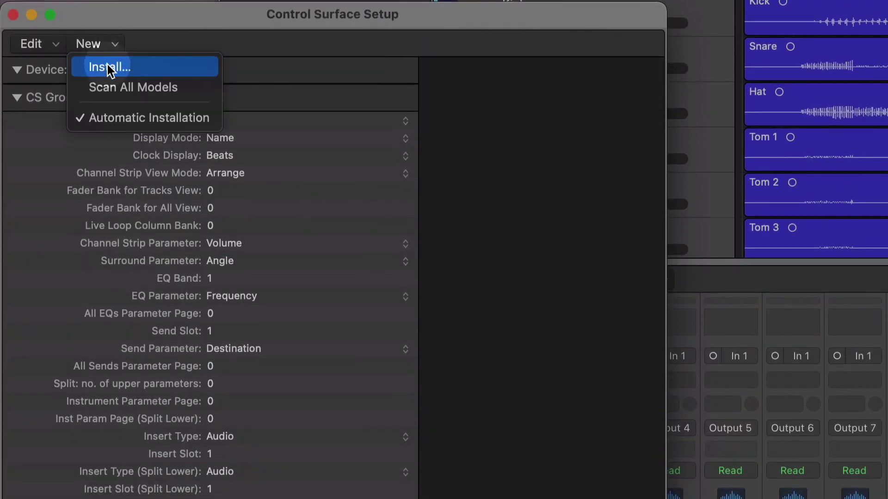
left_click(109, 68)
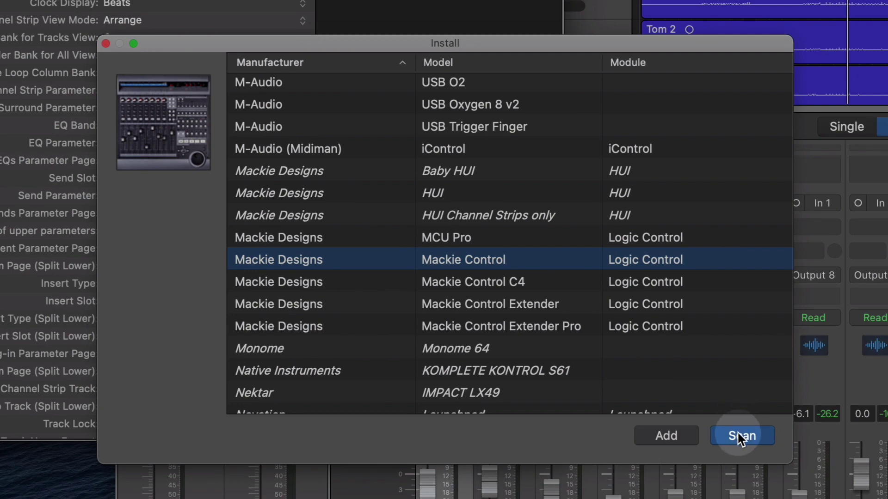
left_click(674, 442)
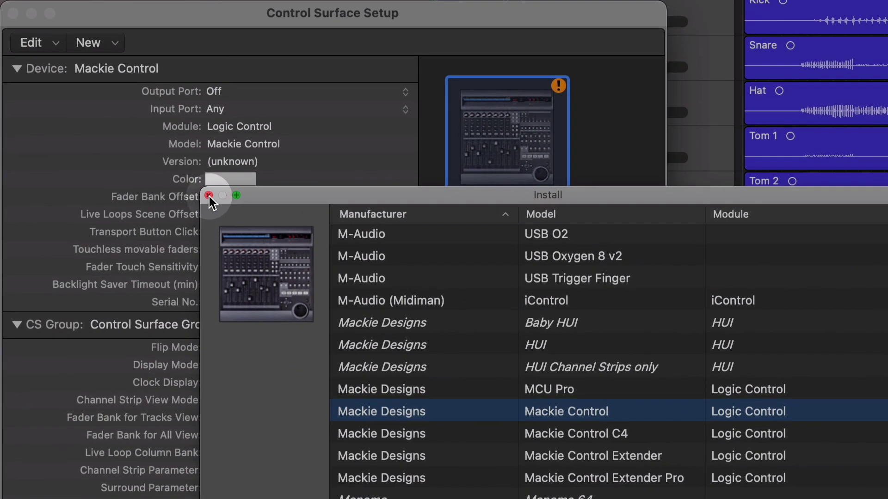
left_click(209, 195)
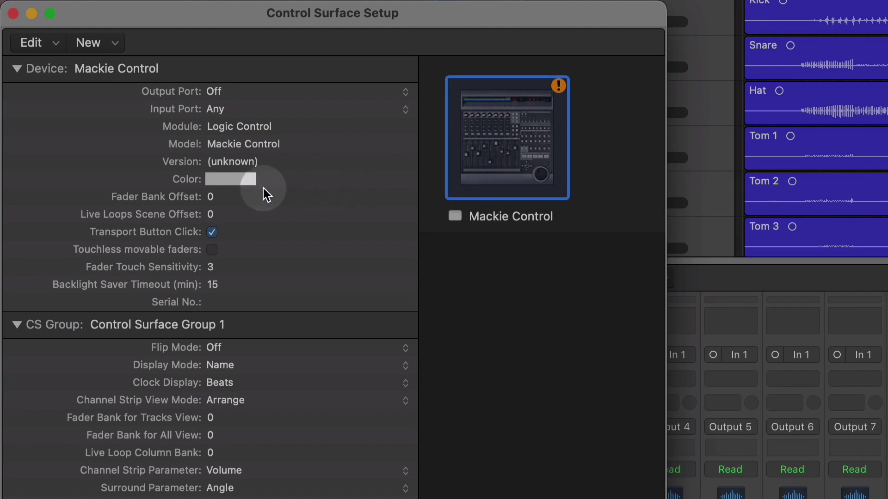
Set both the output port and the input port of the Mackie Control to DAW Control MIDI 1.
left_click(227, 93)
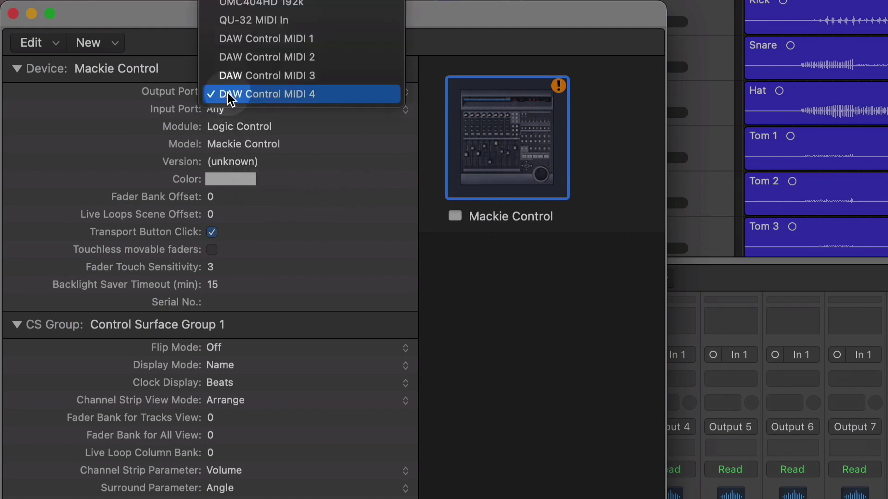
left_click(233, 40)
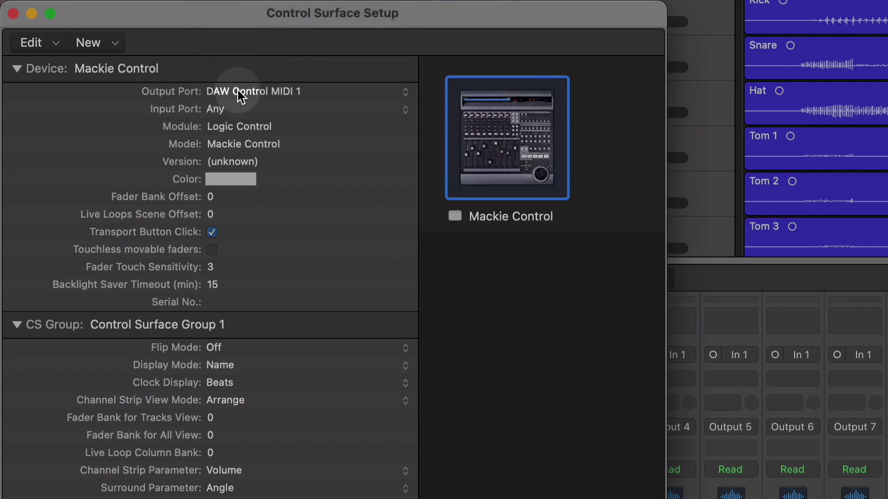
left_click(238, 110)
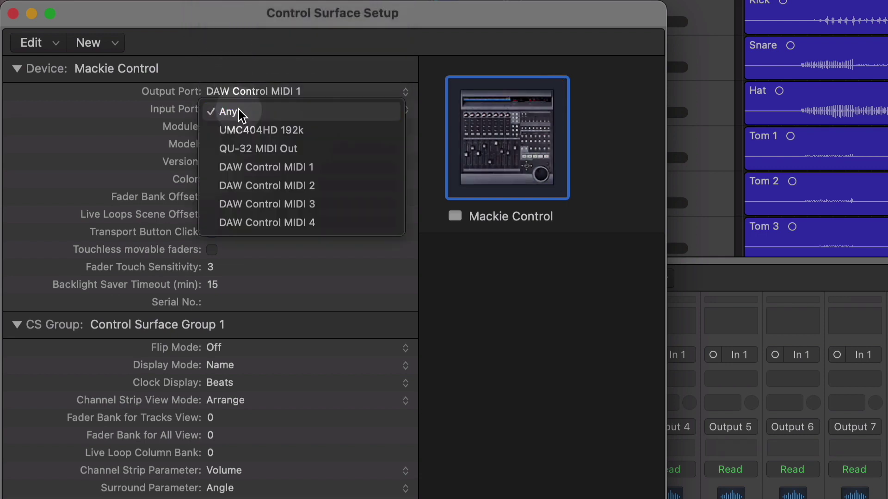
left_click(246, 165)
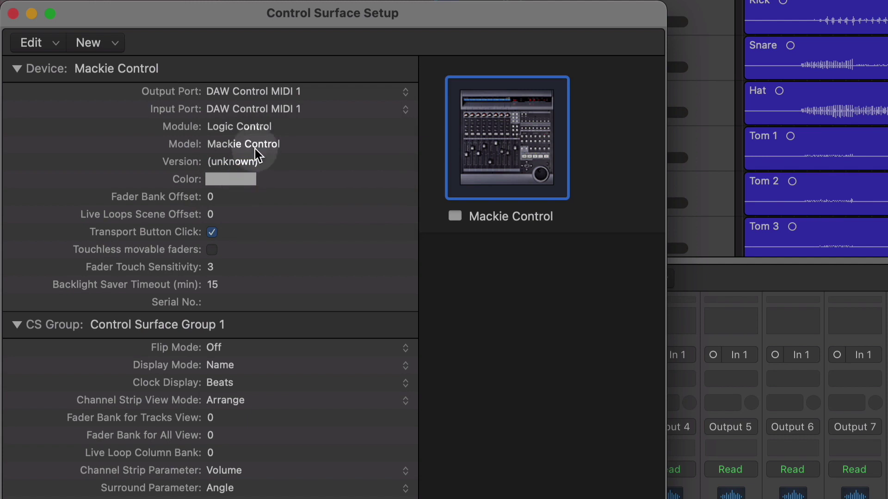